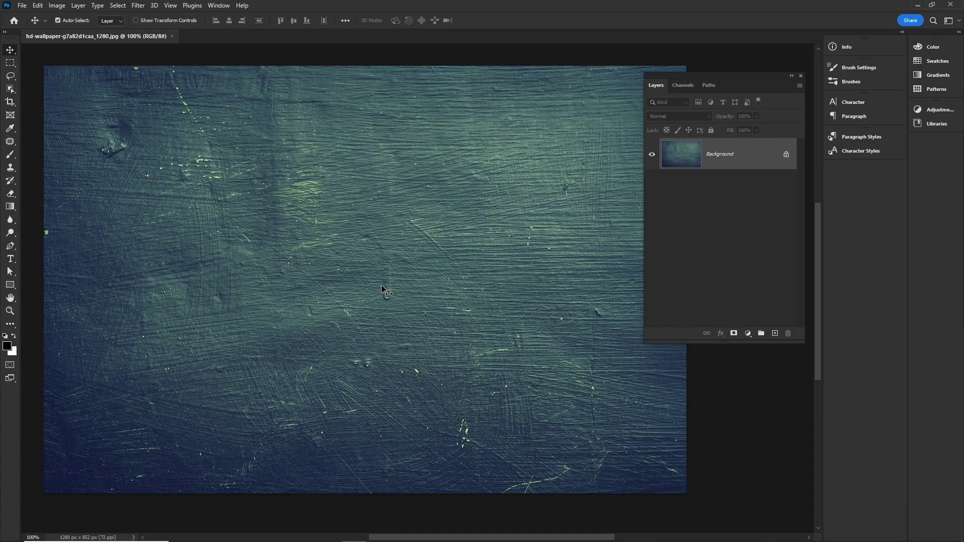
Add two-line white text reading "LAYER" and "STYLE" in S-Core Dream 9 Black at 250 pt and centre it on the image.
{"action": "key", "text": "t"}
{"action": "left_click", "coordinate": [260, 205]}
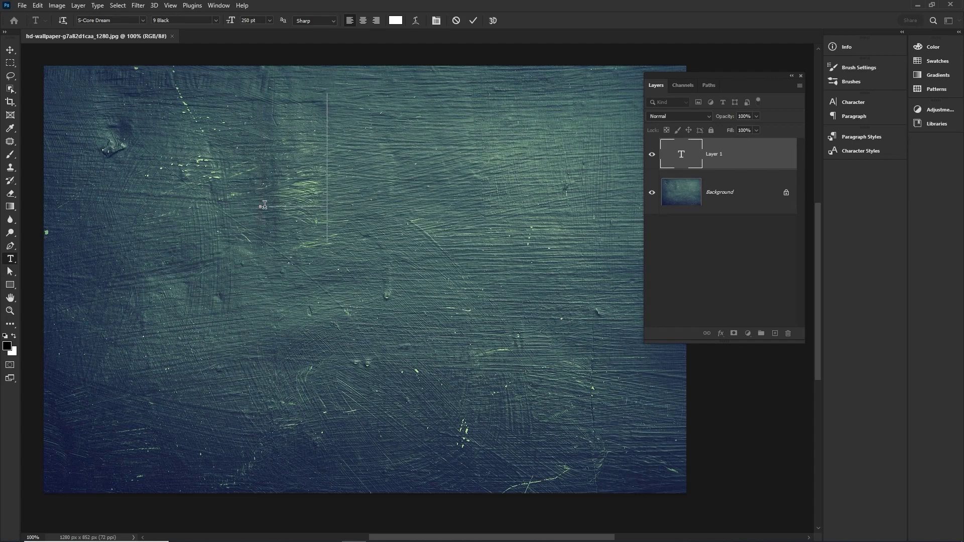
{"action": "type", "text": "LAYER"}
{"action": "key", "text": "Return"}
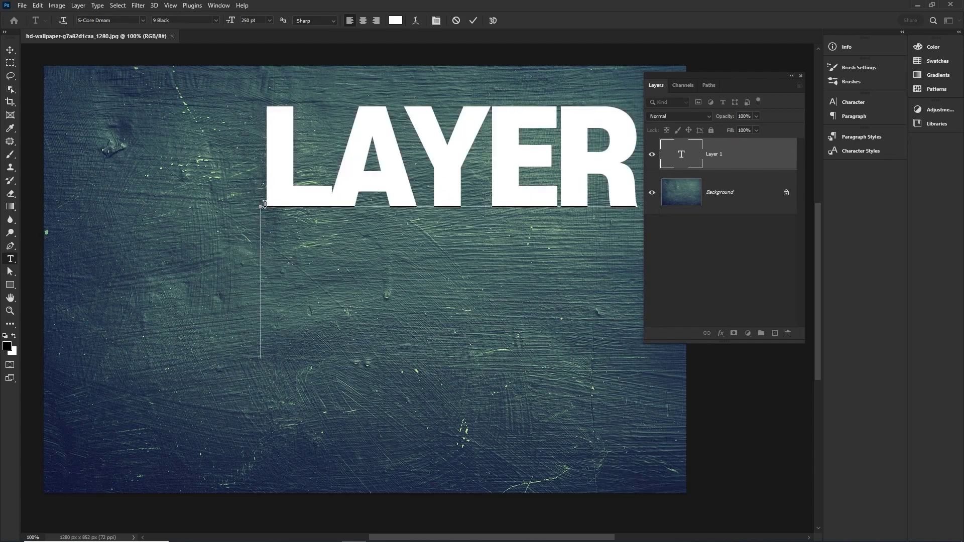
{"action": "type", "text": "STYLE"}
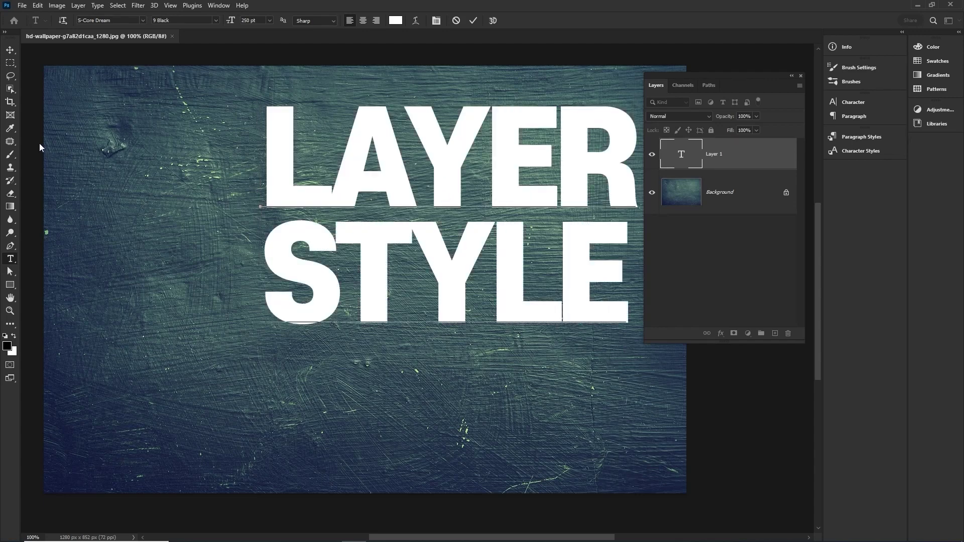
{"action": "left_click", "coordinate": [10, 52]}
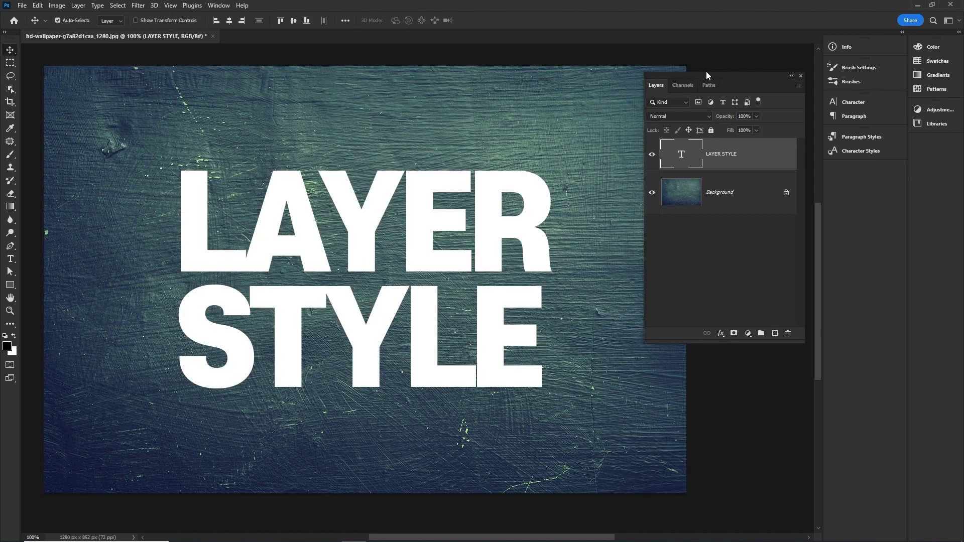
Open the layer style settings of the LAYER STYLE text layer.
{"action": "left_click", "coordinate": [78, 6]}
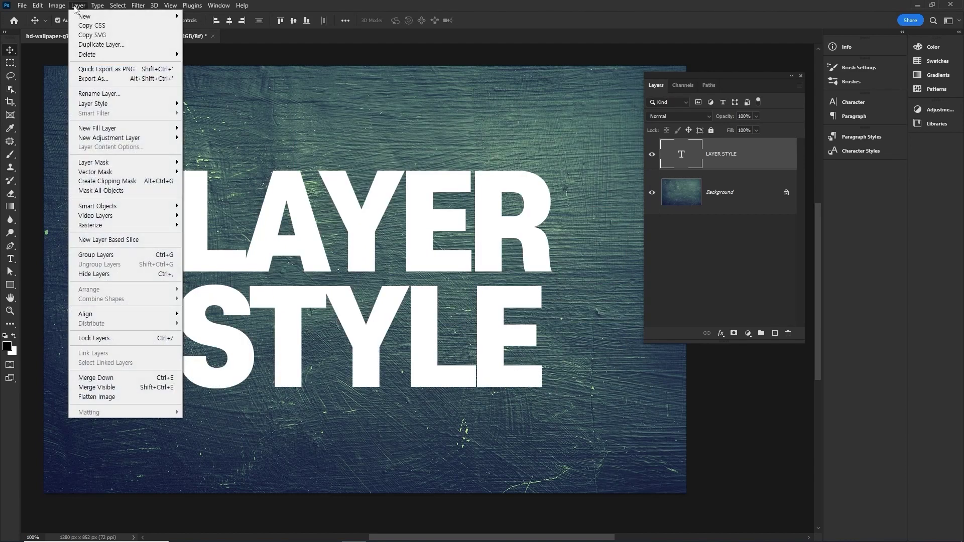
{"action": "mouse_move", "coordinate": [101, 104]}
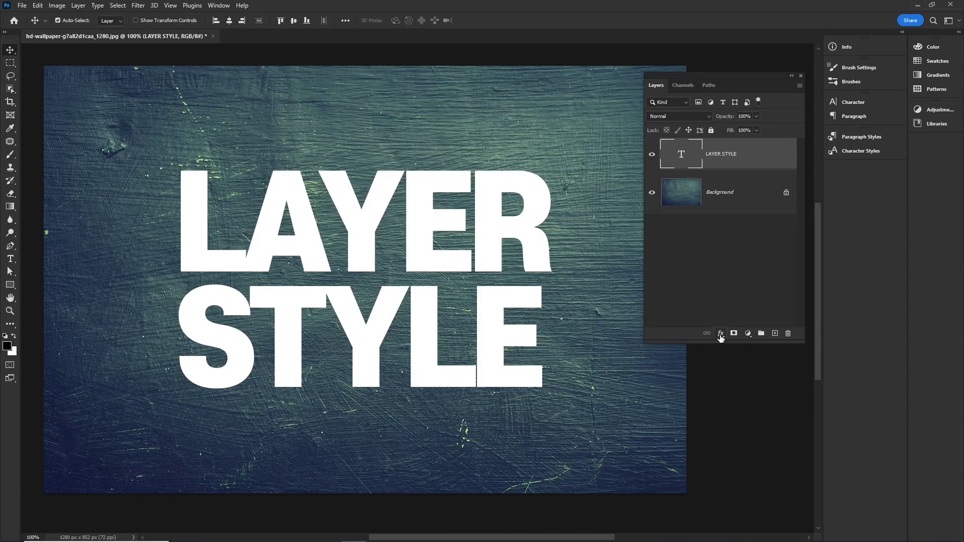
{"action": "left_click", "coordinate": [720, 333]}
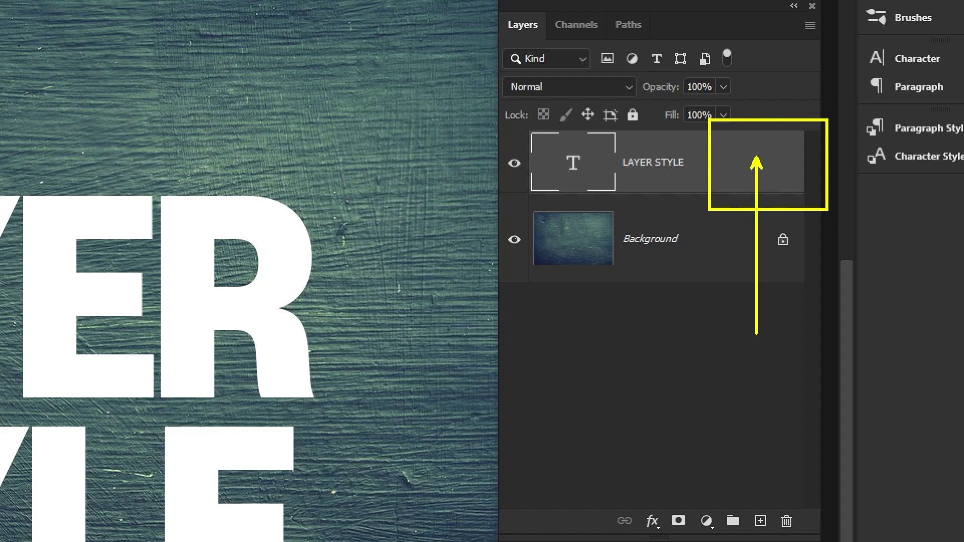
{"action": "double_click", "coordinate": [759, 168]}
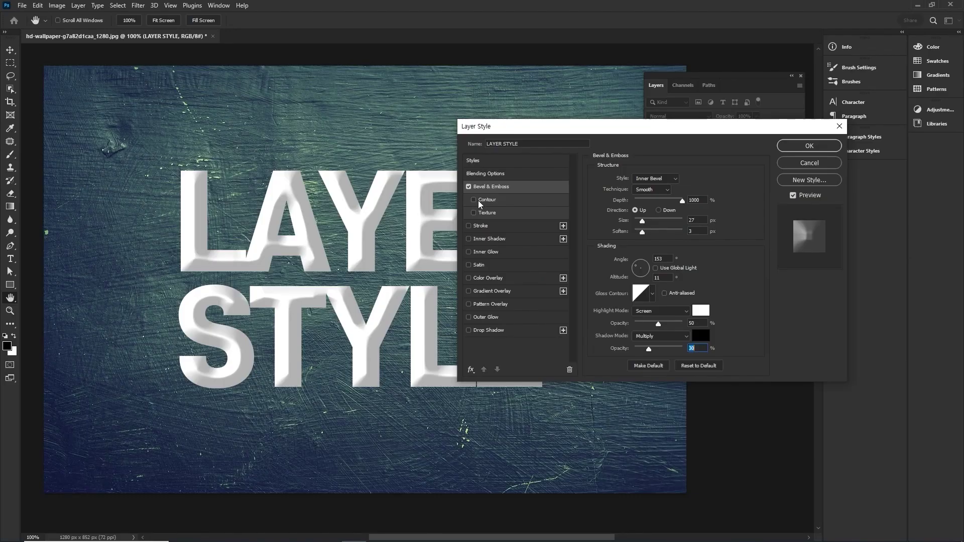
Enable Contour under the text's Bevel & Emboss effect and try out a range of contour presets.
{"action": "left_click", "coordinate": [499, 201]}
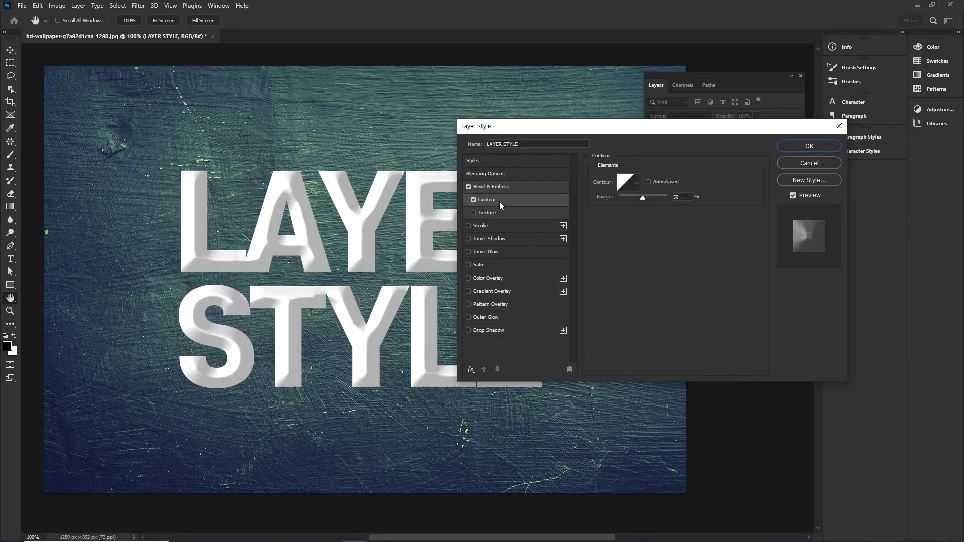
{"action": "left_click", "coordinate": [637, 183]}
{"action": "left_click", "coordinate": [593, 210]}
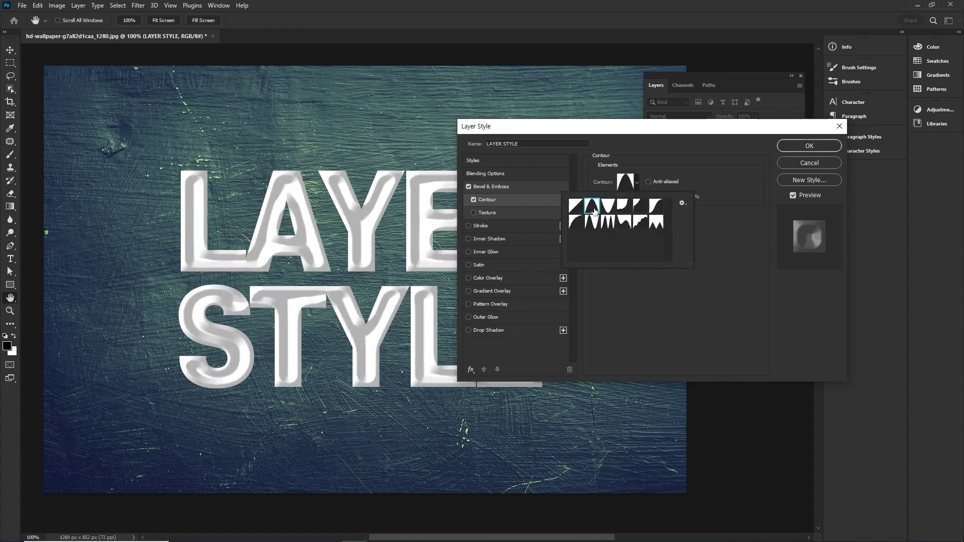
{"action": "left_click", "coordinate": [623, 208]}
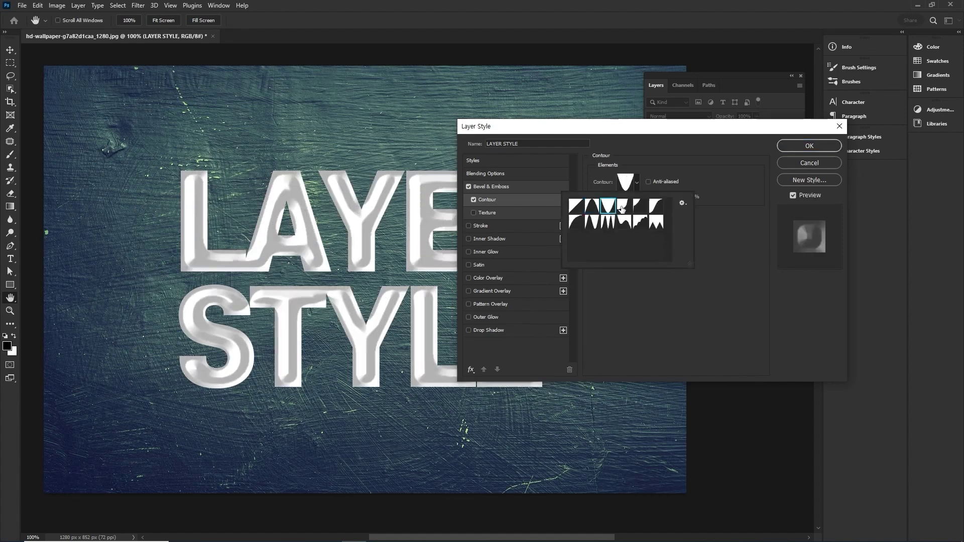
{"action": "left_click", "coordinate": [639, 207]}
{"action": "left_click", "coordinate": [658, 208]}
{"action": "left_click", "coordinate": [577, 226]}
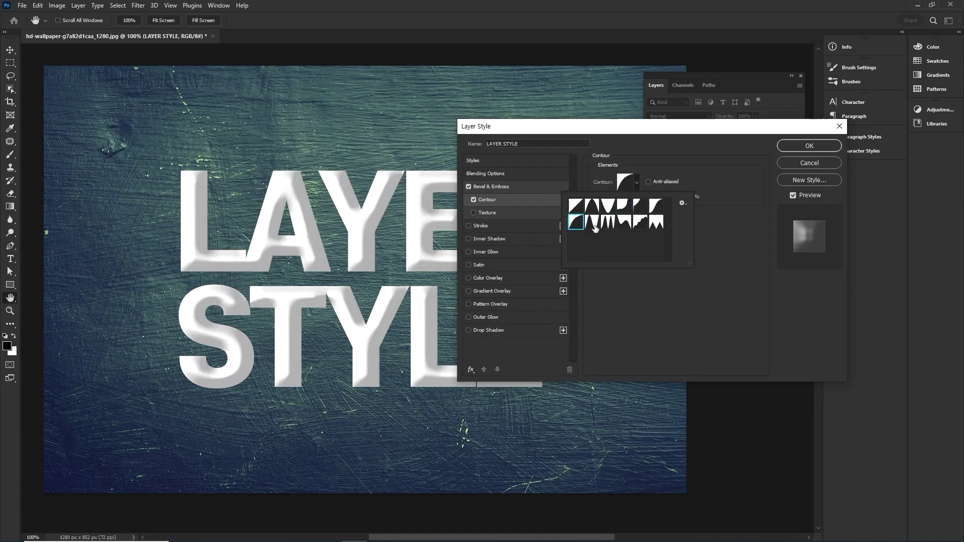
{"action": "left_click", "coordinate": [598, 227]}
{"action": "left_click", "coordinate": [609, 225]}
{"action": "left_click", "coordinate": [622, 227]}
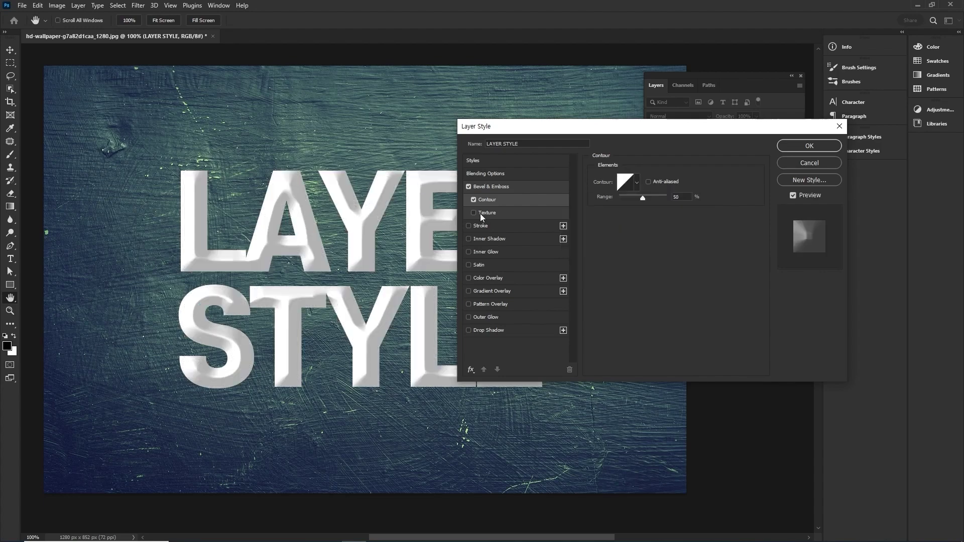
Enable Texture under Bevel & Emboss and expand the Trees group of patterns.
{"action": "left_click", "coordinate": [481, 213]}
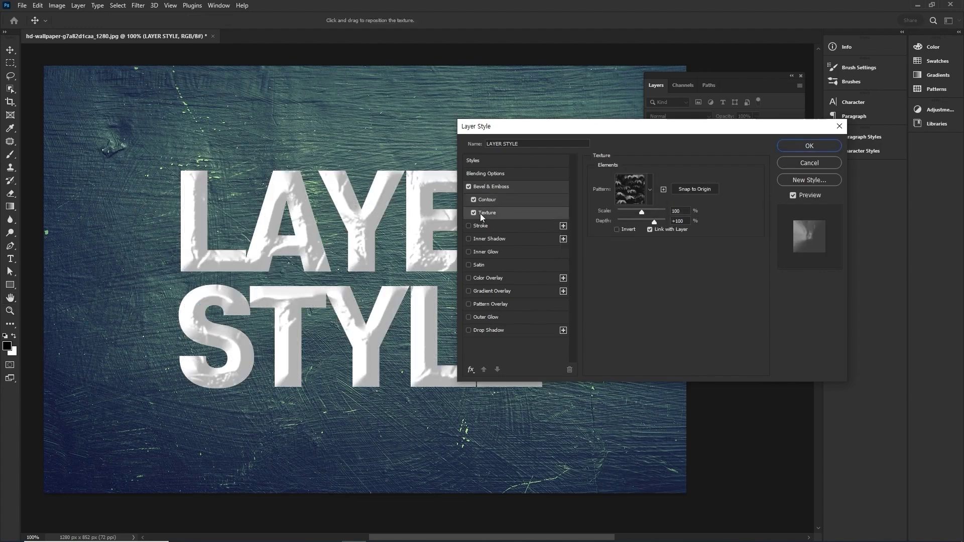
{"action": "left_click", "coordinate": [651, 190]}
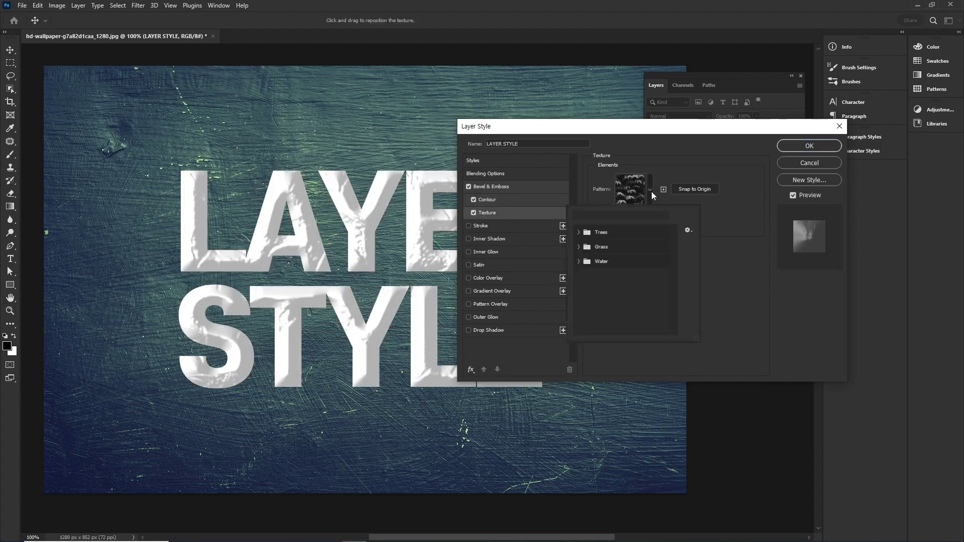
{"action": "left_click", "coordinate": [578, 231]}
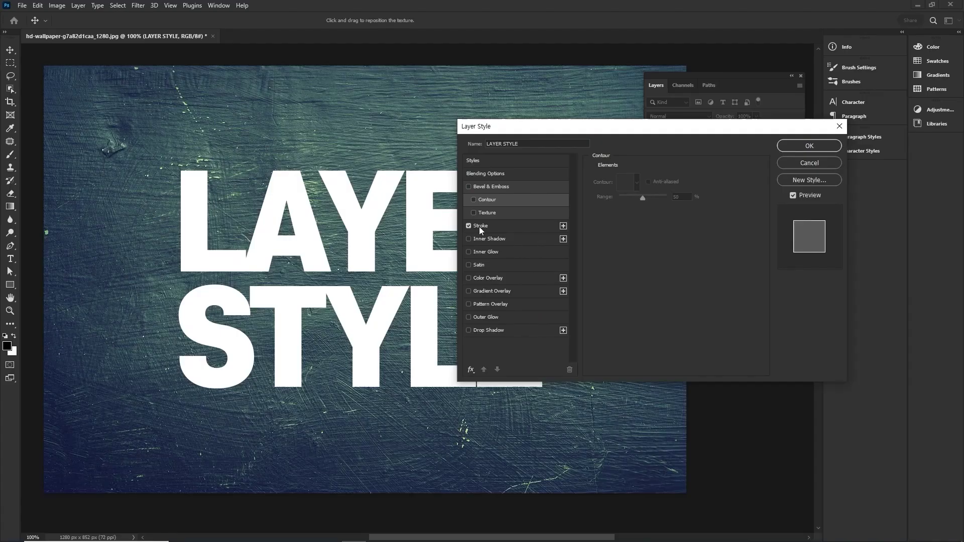
Apply a stroke to the text and set its colour to purple, trying yellow and green hues first.
{"action": "left_click", "coordinate": [486, 226]}
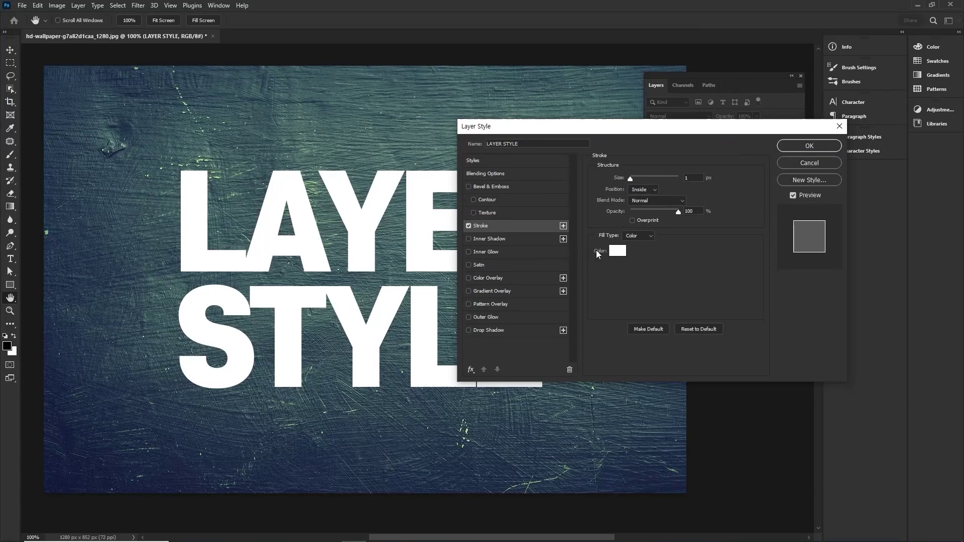
{"action": "left_click", "coordinate": [645, 289]}
{"action": "left_click", "coordinate": [659, 302]}
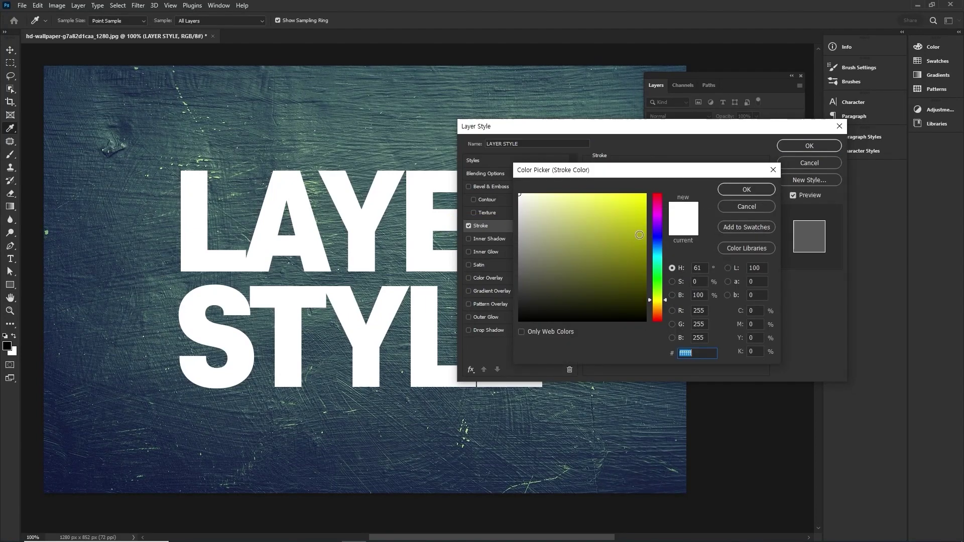
{"action": "left_click", "coordinate": [658, 282]}
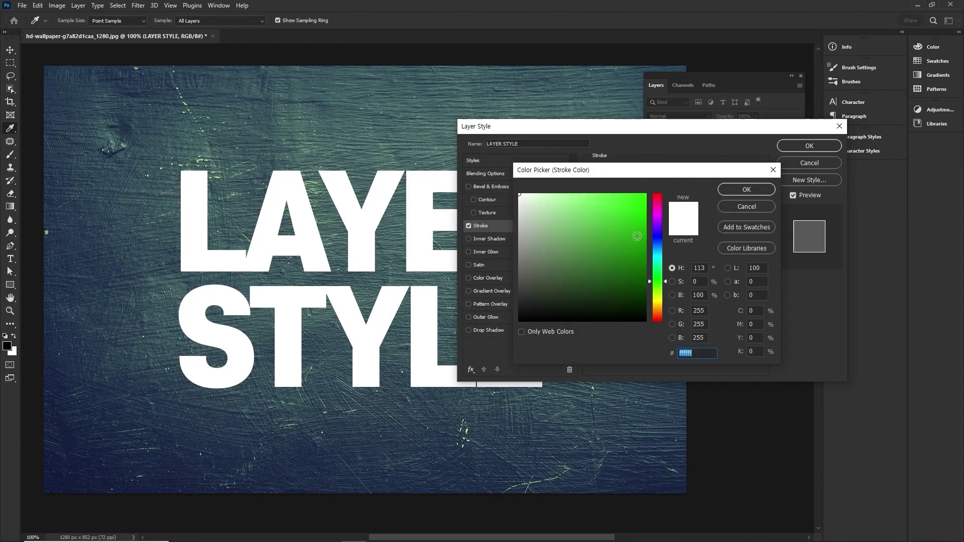
{"action": "left_click_drag", "start_coordinate": [637, 236], "coordinate": [652, 187]}
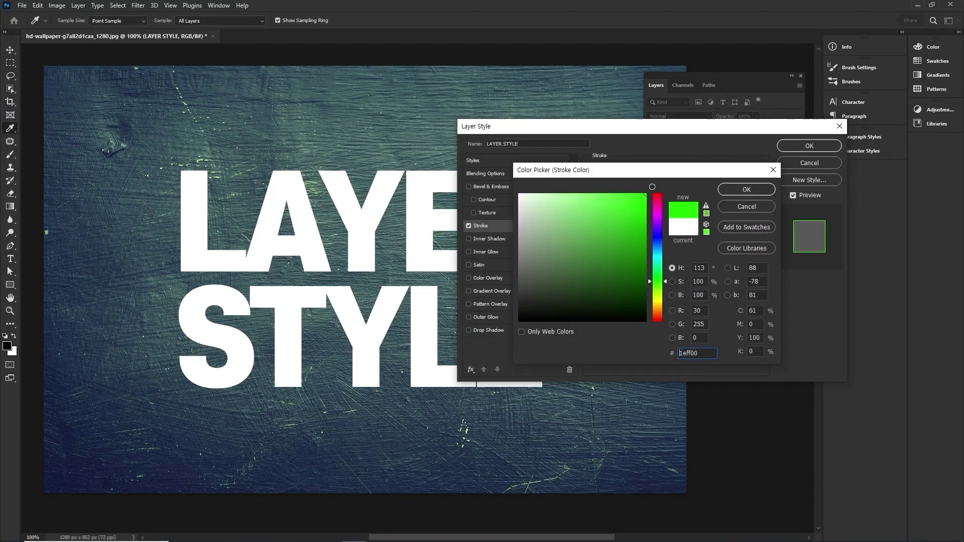
{"action": "left_click", "coordinate": [659, 221]}
{"action": "left_click", "coordinate": [734, 189]}
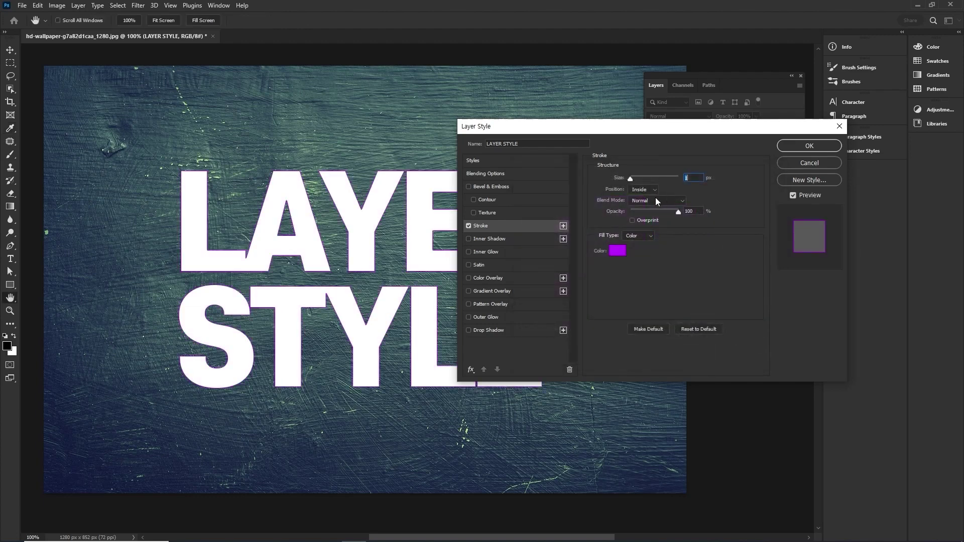
Thicken the text's stroke to 5 px and open the choice of its fill type.
{"action": "left_click_drag", "start_coordinate": [630, 181], "coordinate": [634, 182]}
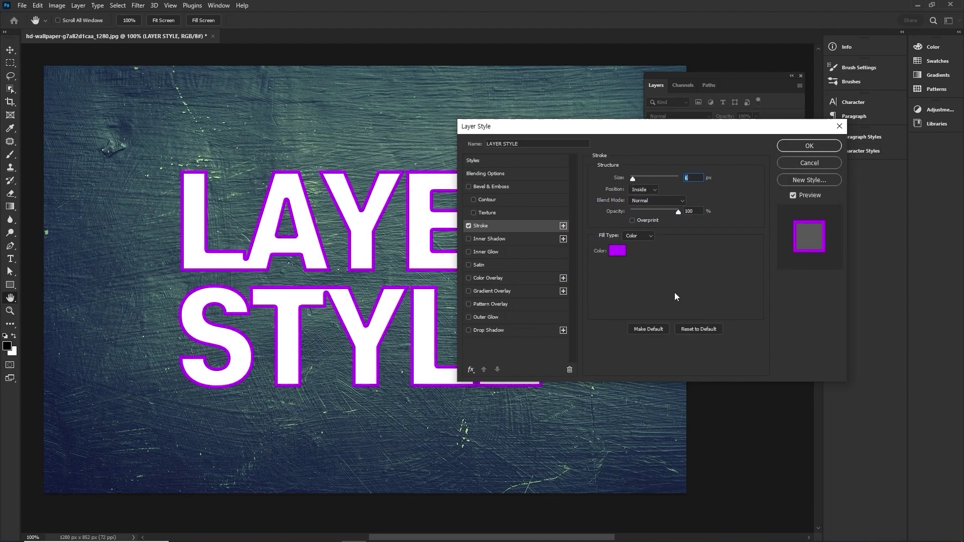
{"action": "type", "text": "5"}
{"action": "left_click", "coordinate": [647, 236]}
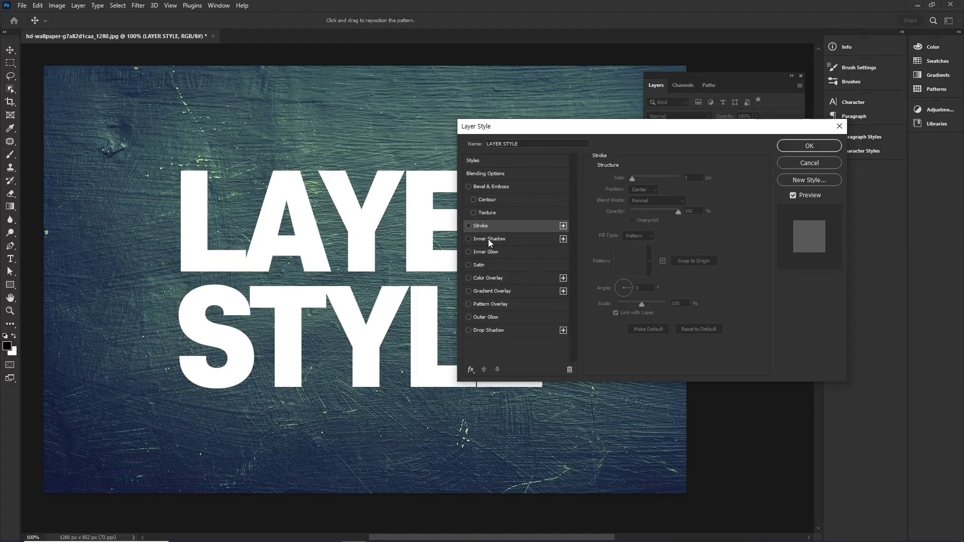
Apply an inner shadow to the text with the colour 000000 and open the drop shadow's distance for editing.
{"action": "left_click", "coordinate": [488, 239]}
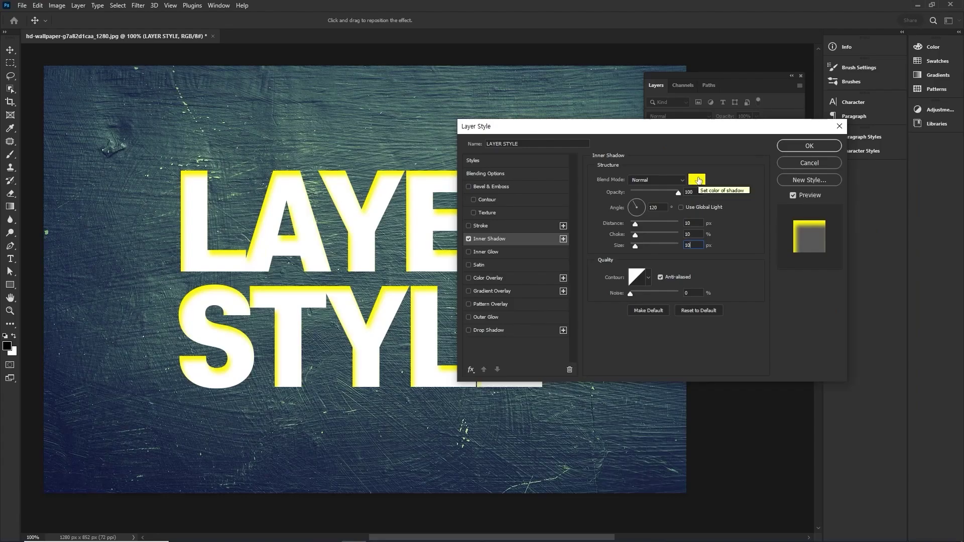
{"action": "left_click", "coordinate": [848, 119]}
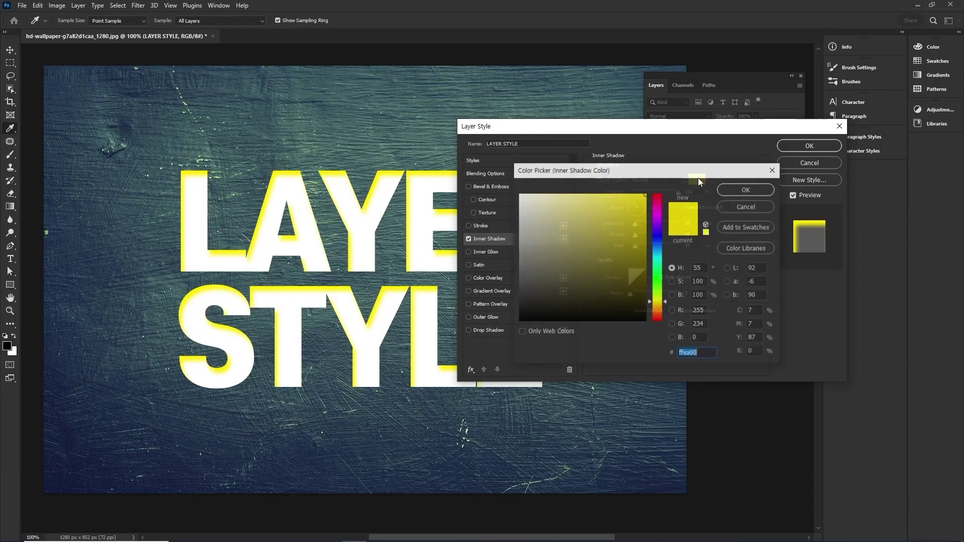
{"action": "type", "text": "000000"}
{"action": "left_click", "coordinate": [742, 192]}
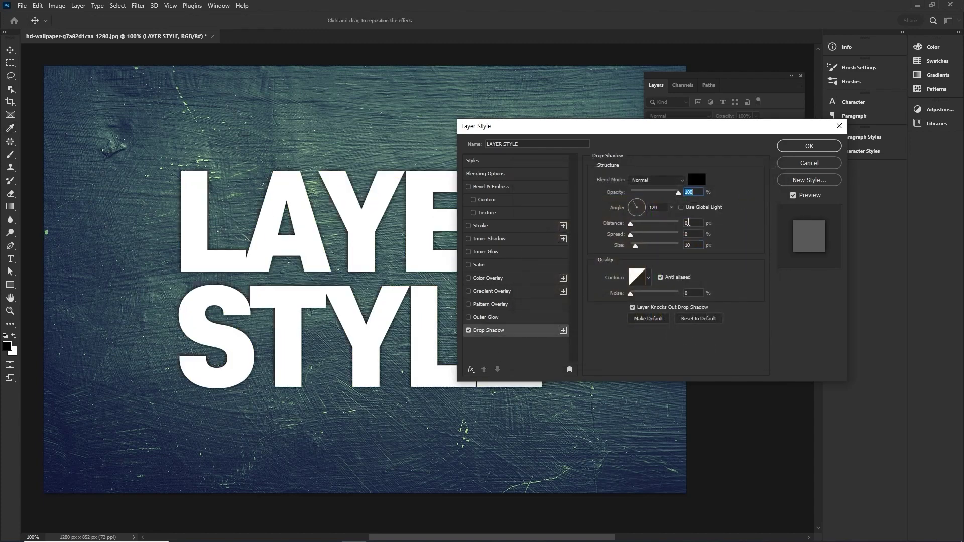
{"action": "left_click", "coordinate": [692, 223]}
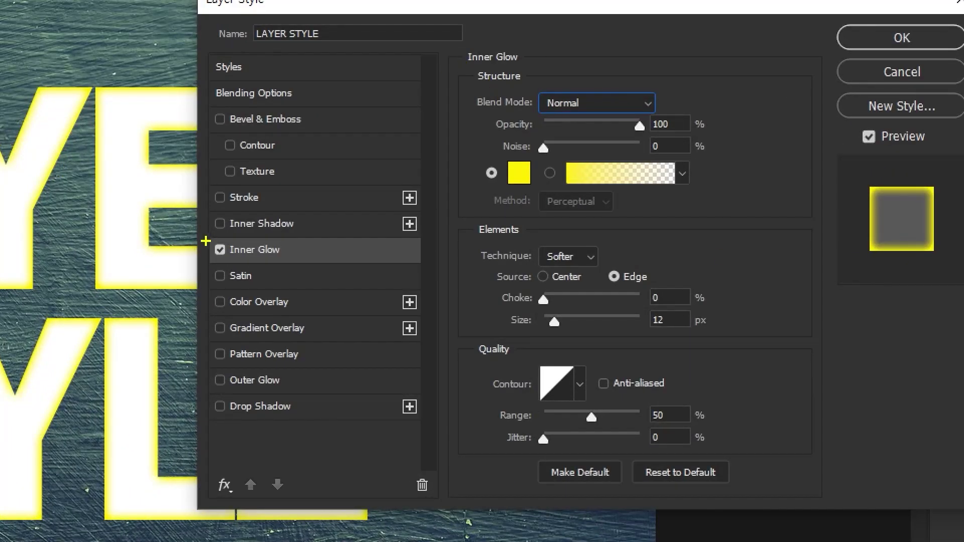
{"action": "left_click_drag", "start_coordinate": [203, 227], "coordinate": [415, 287]}
{"action": "mouse_move", "coordinate": [444, 38]}
{"action": "left_mouse_down"}
{"action": "mouse_move", "coordinate": [624, 482]}
{"action": "mouse_move", "coordinate": [792, 490]}
{"action": "mouse_move", "coordinate": [800, 500]}
{"action": "left_mouse_up"}
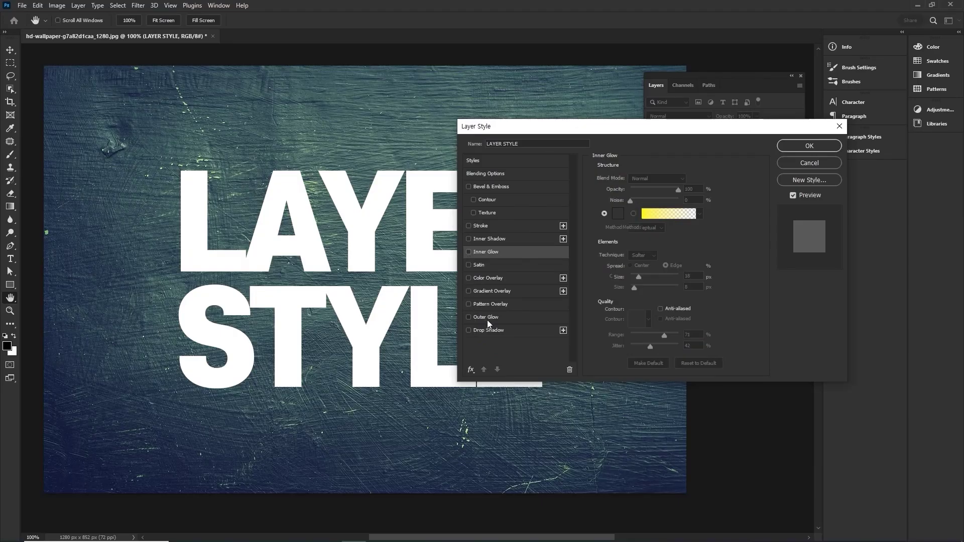
Apply an orange outer glow to the text, enlarge it to about 35 px and turn the effect off again.
{"action": "left_click", "coordinate": [487, 319]}
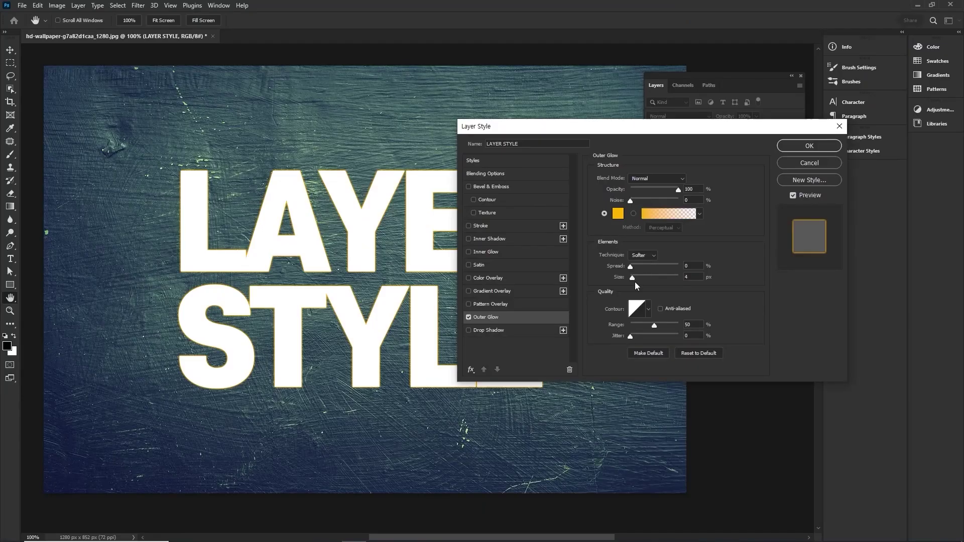
{"action": "left_click_drag", "start_coordinate": [635, 282], "coordinate": [641, 280]}
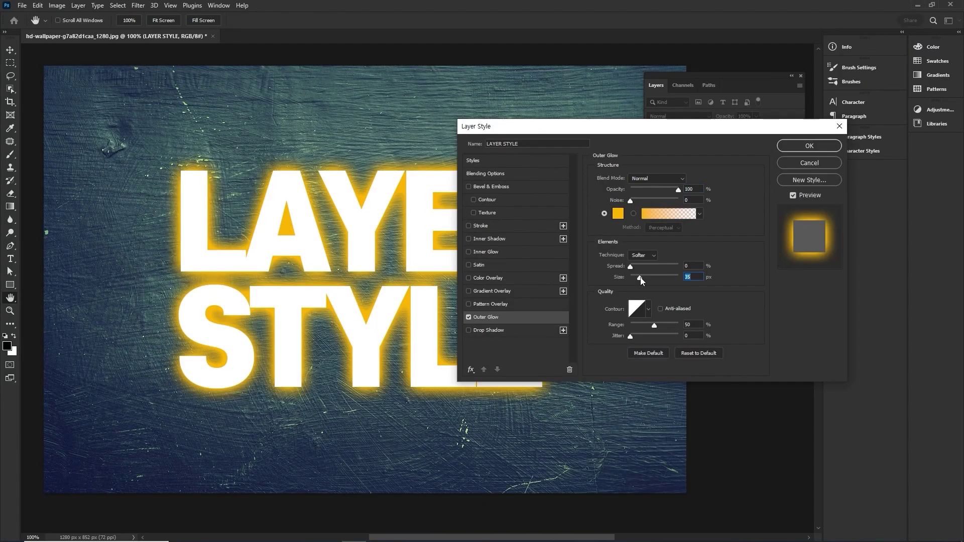
{"action": "left_click", "coordinate": [469, 317]}
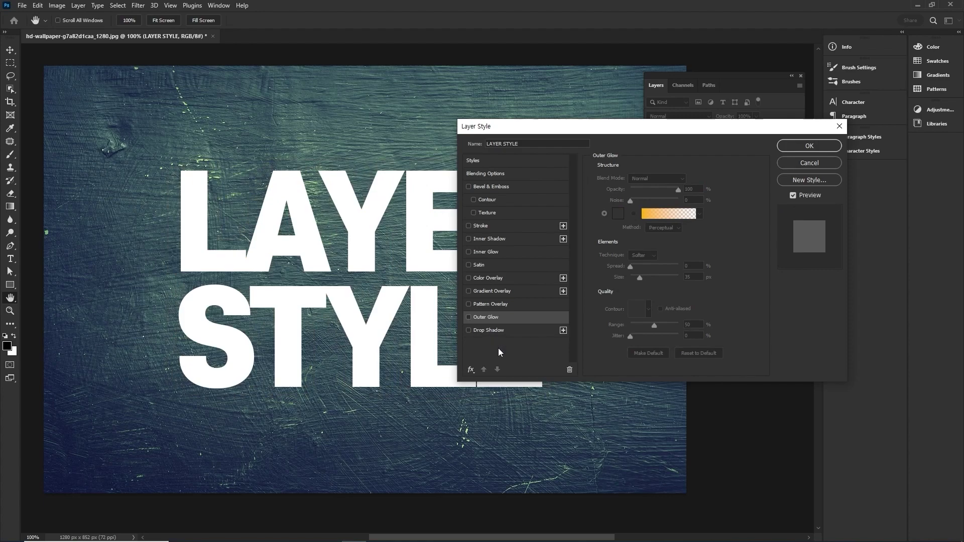
Try the Color Overlay effect on the text layer and switch to Gradient Overlay instead.
{"action": "left_click", "coordinate": [517, 278]}
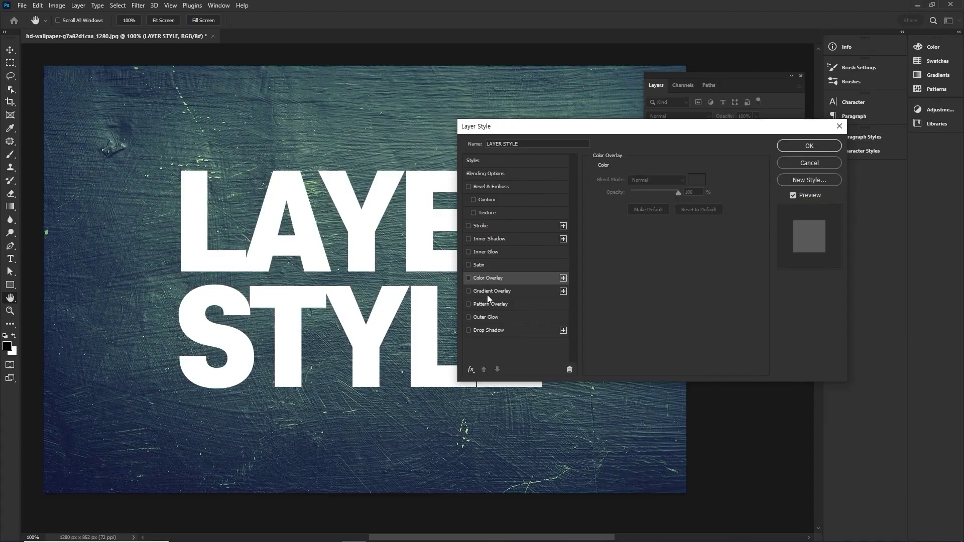
{"action": "left_click", "coordinate": [499, 296]}
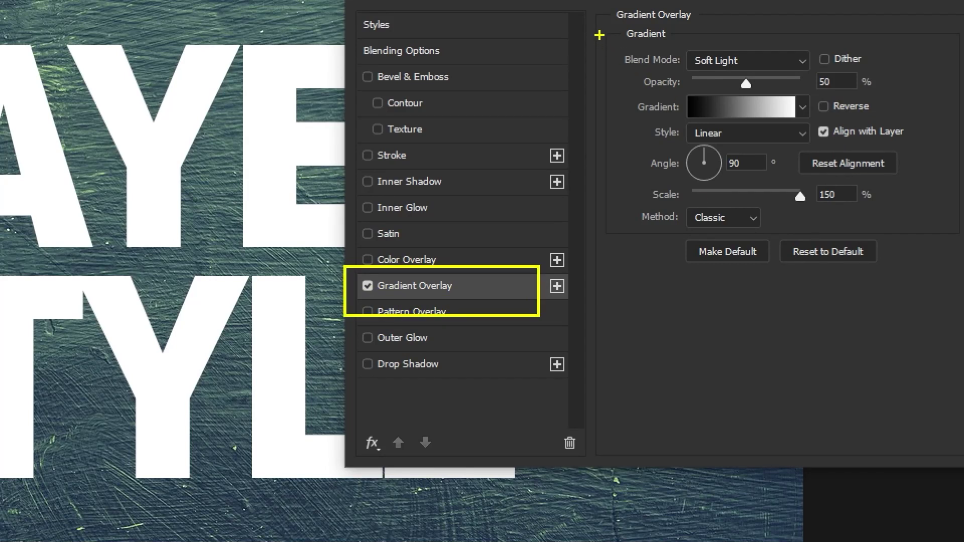
{"action": "left_click_drag", "start_coordinate": [599, 29], "coordinate": [888, 286]}
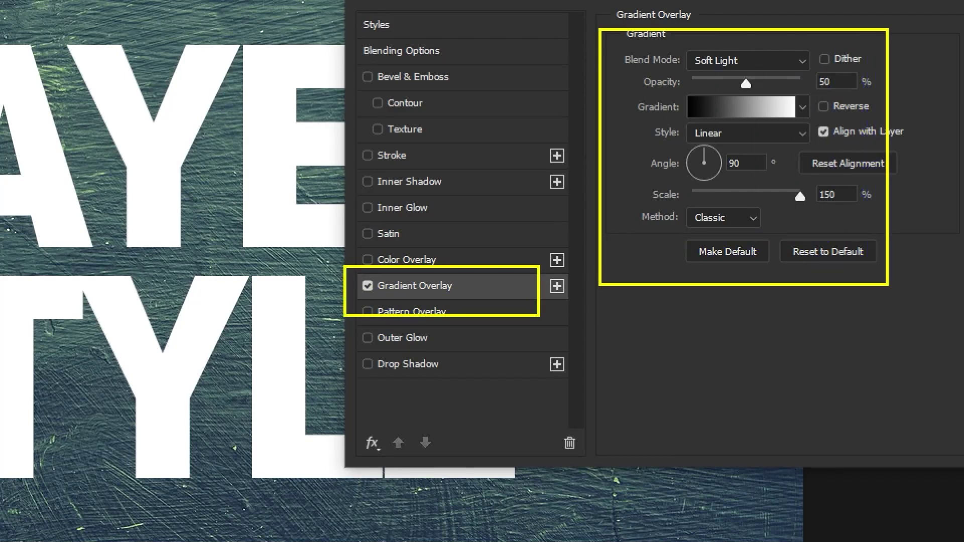
{"action": "left_click_drag", "start_coordinate": [756, 113], "coordinate": [764, 370]}
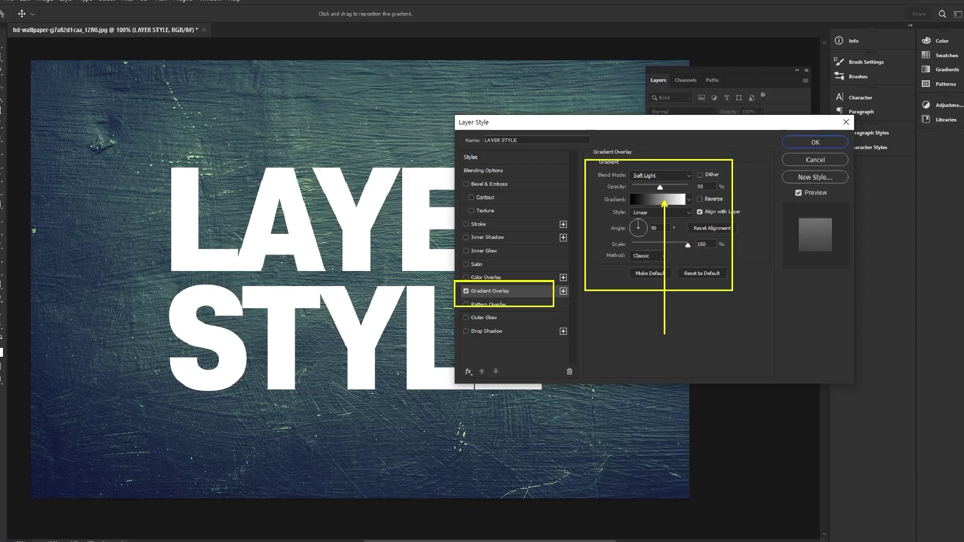
Change the text's Gradient Overlay to the peach-to-pink preset gradient.
{"action": "left_click", "coordinate": [724, 106]}
{"action": "scroll", "coordinate": [504, 186], "scroll_direction": "down", "scroll_amount": 5}
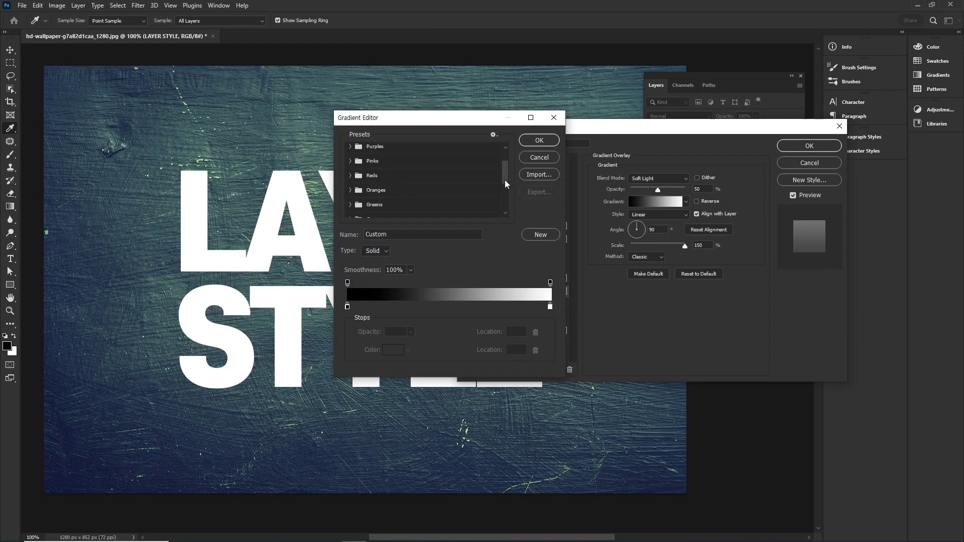
{"action": "left_click", "coordinate": [417, 211]}
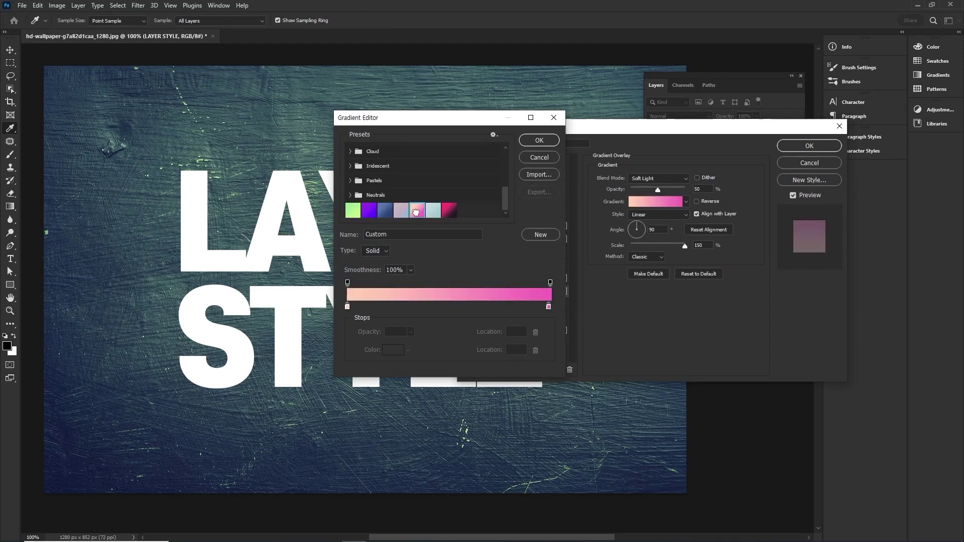
{"action": "left_click", "coordinate": [539, 140]}
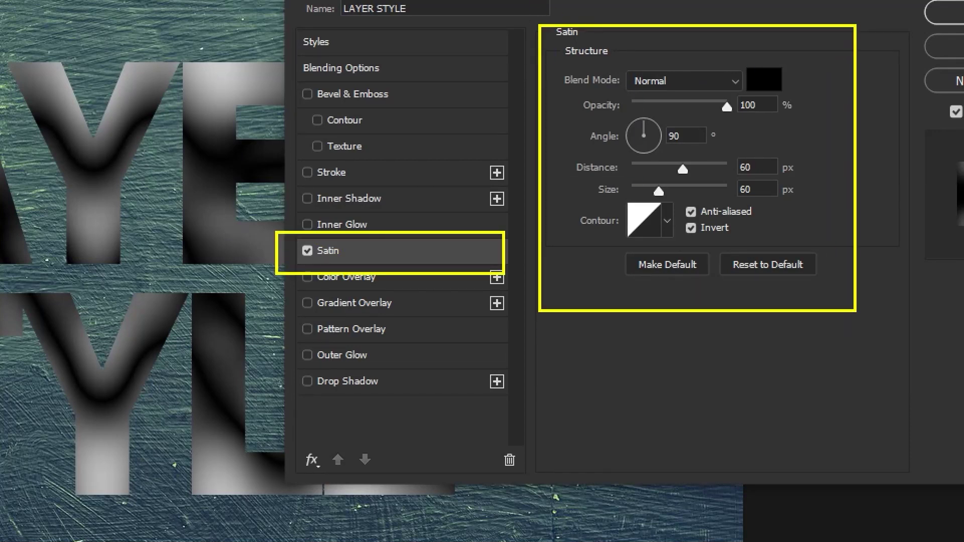
Try the different contour presets on the text's Satin effect, then restore the linear contour and turn Satin off.
{"action": "left_click", "coordinate": [667, 221]}
{"action": "left_click", "coordinate": [609, 266]}
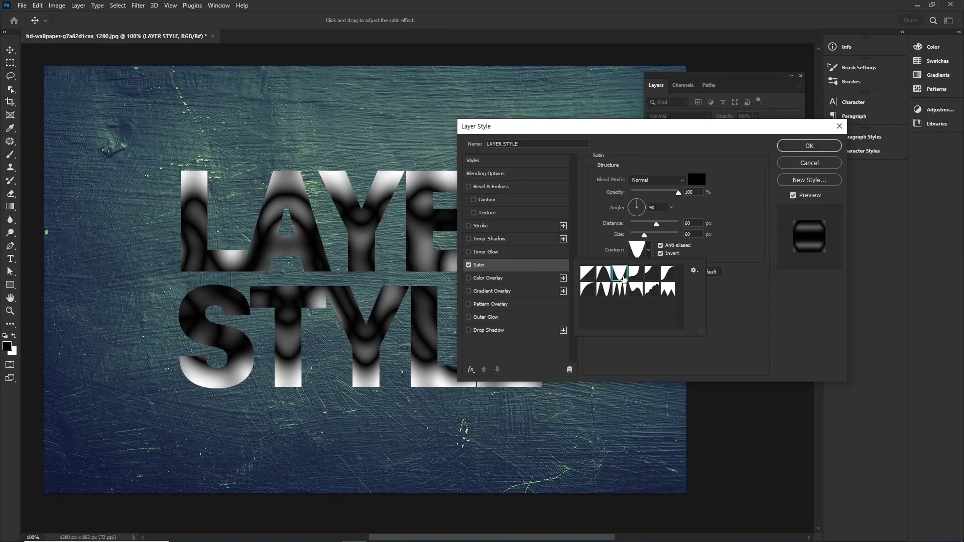
{"action": "left_click", "coordinate": [640, 279]}
{"action": "left_click", "coordinate": [654, 279]}
{"action": "left_click", "coordinate": [670, 278]}
{"action": "left_click", "coordinate": [591, 295]}
{"action": "left_click", "coordinate": [619, 290]}
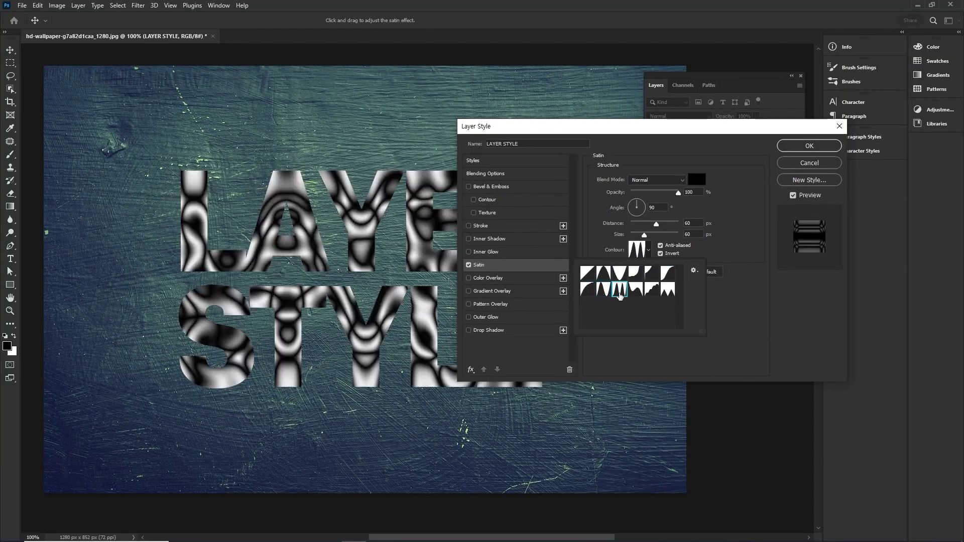
{"action": "left_click", "coordinate": [638, 291]}
{"action": "left_click", "coordinate": [653, 292]}
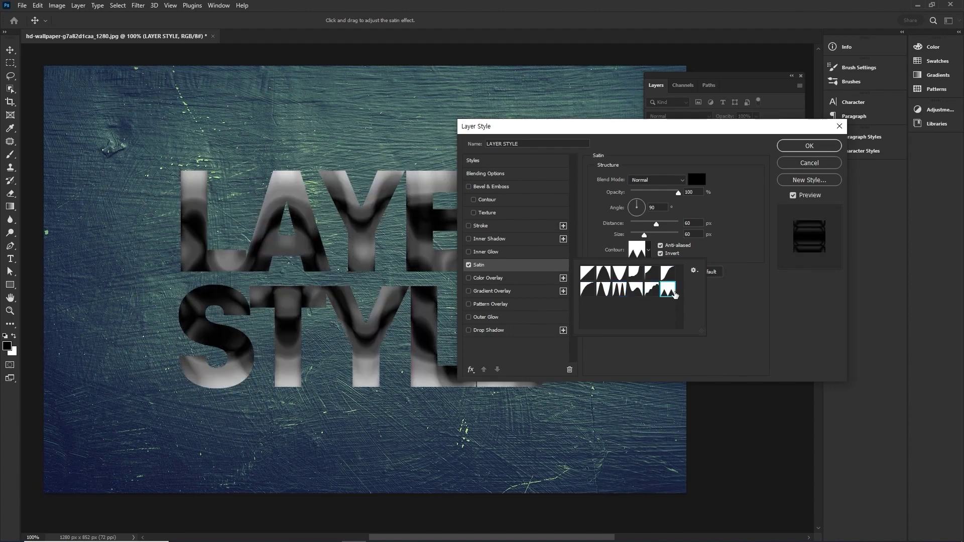
{"action": "left_click", "coordinate": [672, 293]}
{"action": "left_click", "coordinate": [587, 271]}
{"action": "left_click", "coordinate": [469, 266]}
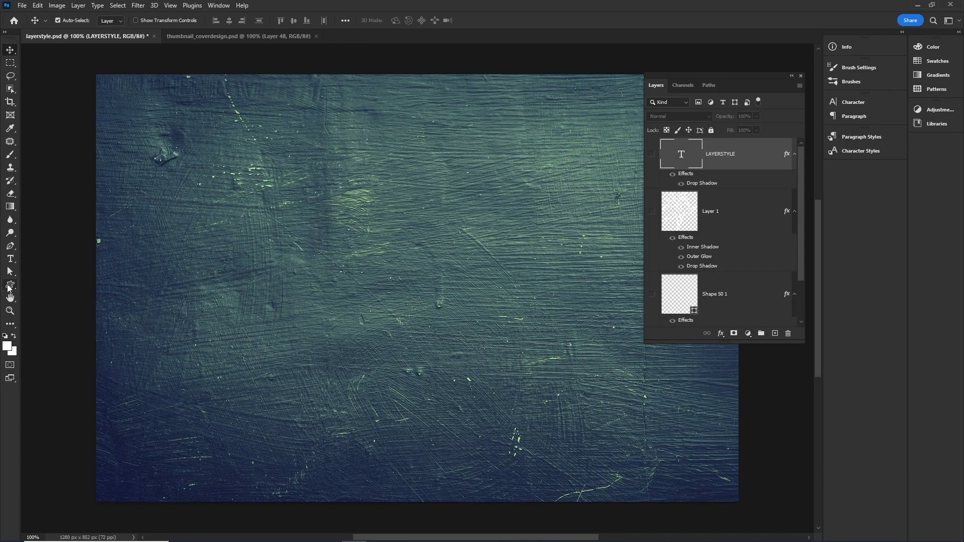
Activate the Custom Shape tool and open its choice of shapes in layerstyle.psd.
{"action": "left_click", "coordinate": [9, 288]}
{"action": "left_click", "coordinate": [44, 332]}
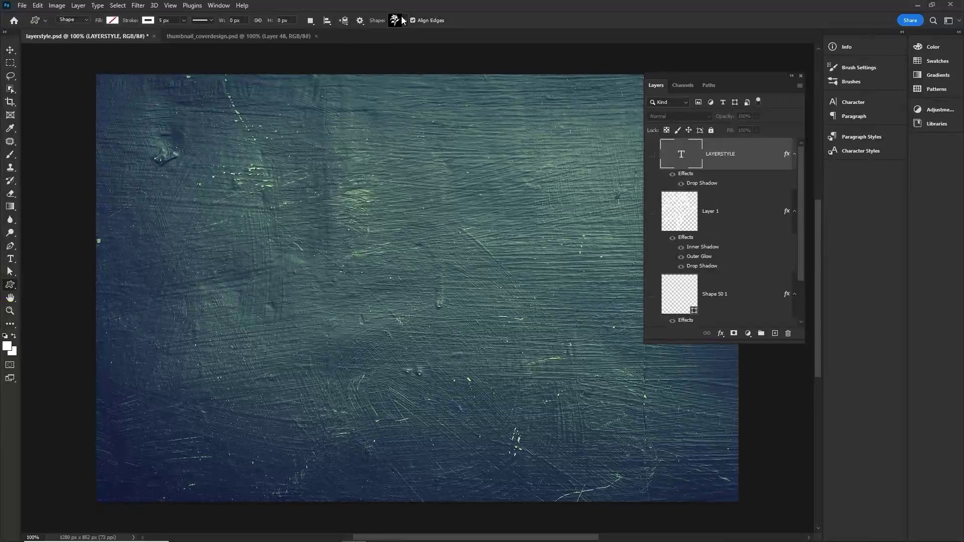
{"action": "left_click", "coordinate": [402, 20]}
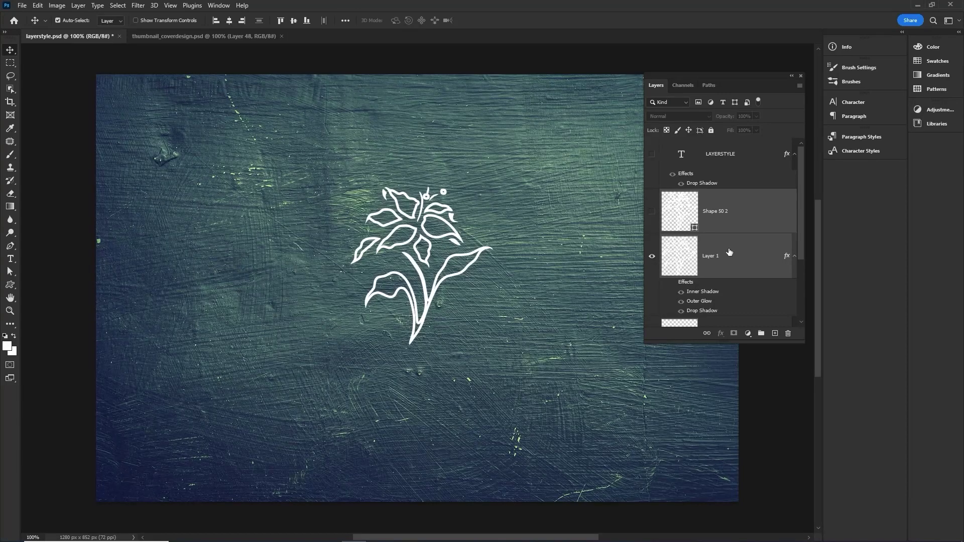
Select the flower's Layer 1 and open the Inner Shadow settings in the layer style of Shape 50 2.
{"action": "left_click", "coordinate": [729, 254]}
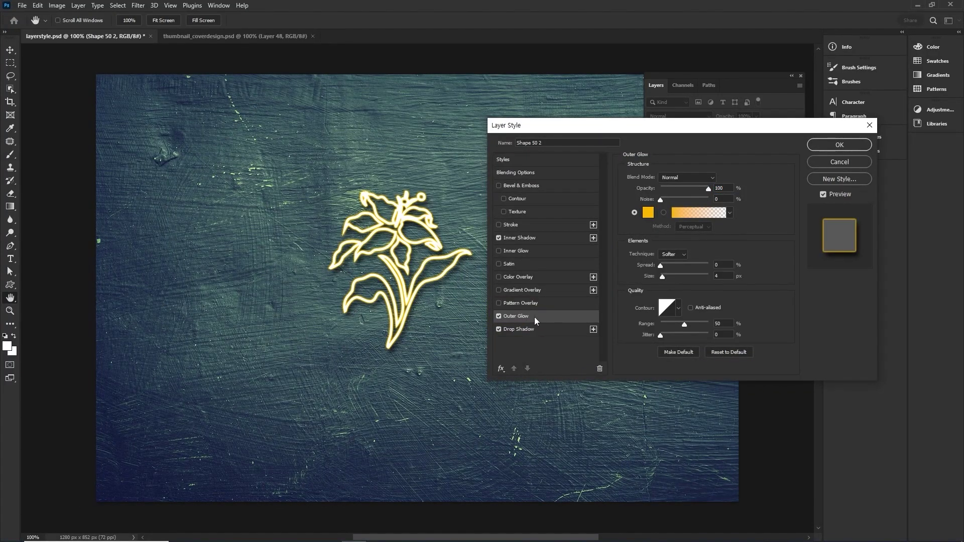
{"action": "left_click", "coordinate": [542, 238]}
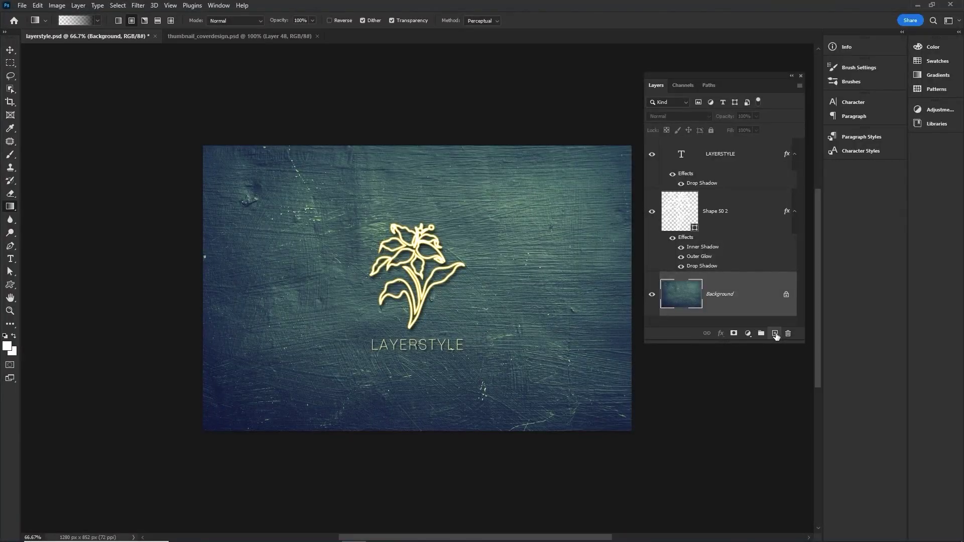
Darken the background's edges with a transparent-to-black radial gradient on a new layer above Background, blended in Soft Light.
{"action": "left_click", "coordinate": [775, 334]}
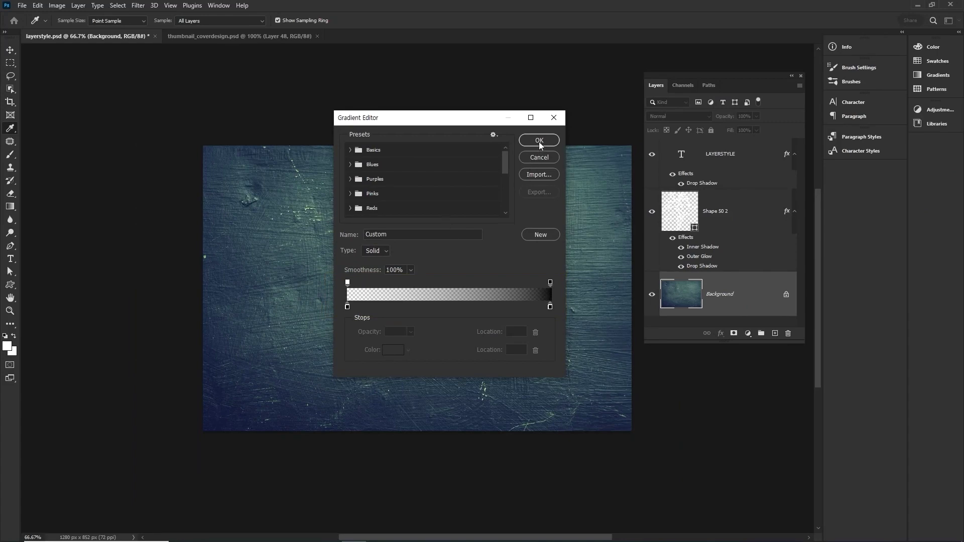
{"action": "left_click", "coordinate": [619, 0]}
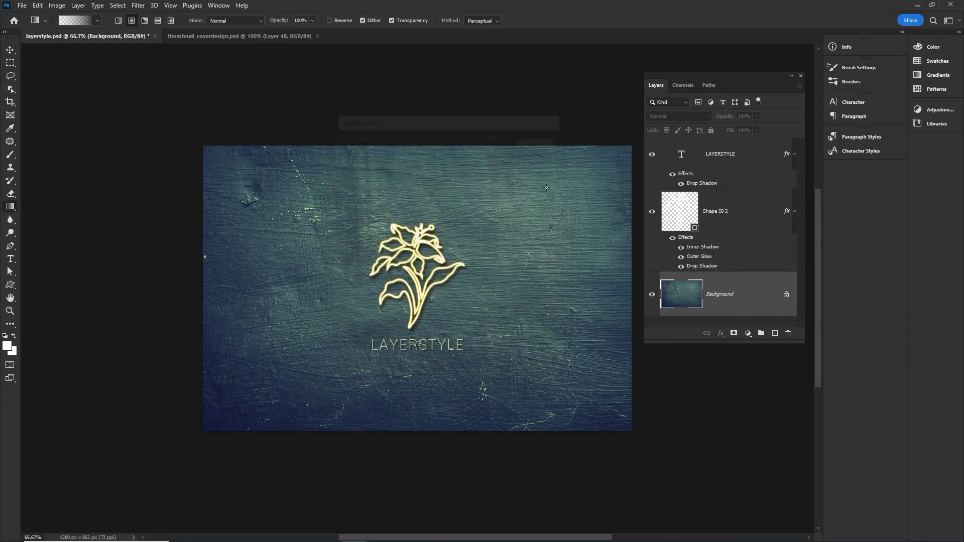
{"action": "key", "text": "ctrl+shift+alt+n"}
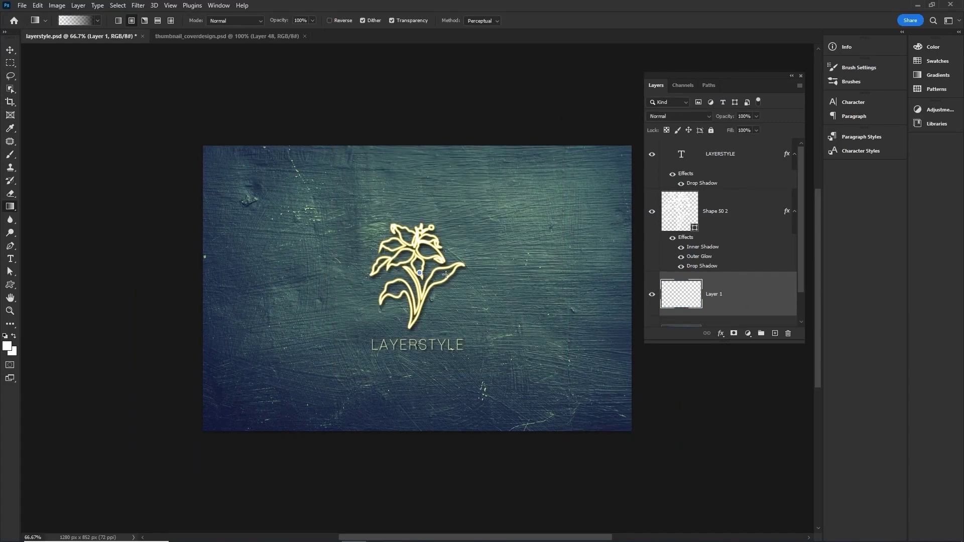
{"action": "left_click_drag", "start_coordinate": [420, 272], "coordinate": [761, 286]}
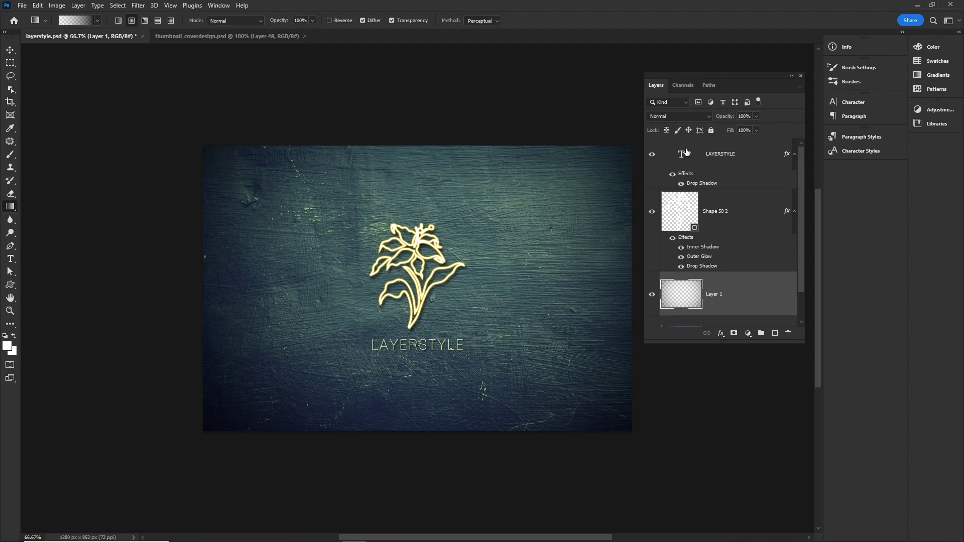
{"action": "left_click", "coordinate": [686, 117]}
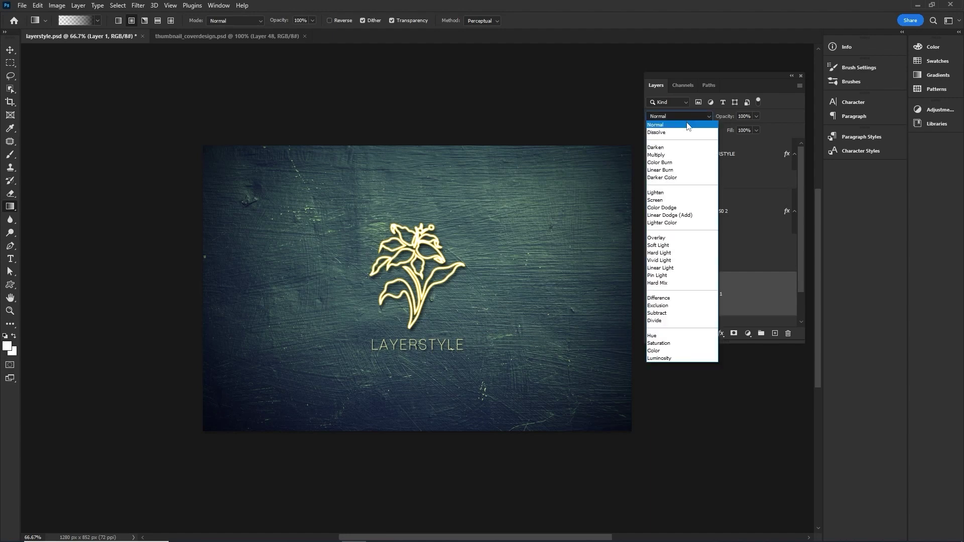
{"action": "left_click", "coordinate": [678, 247]}
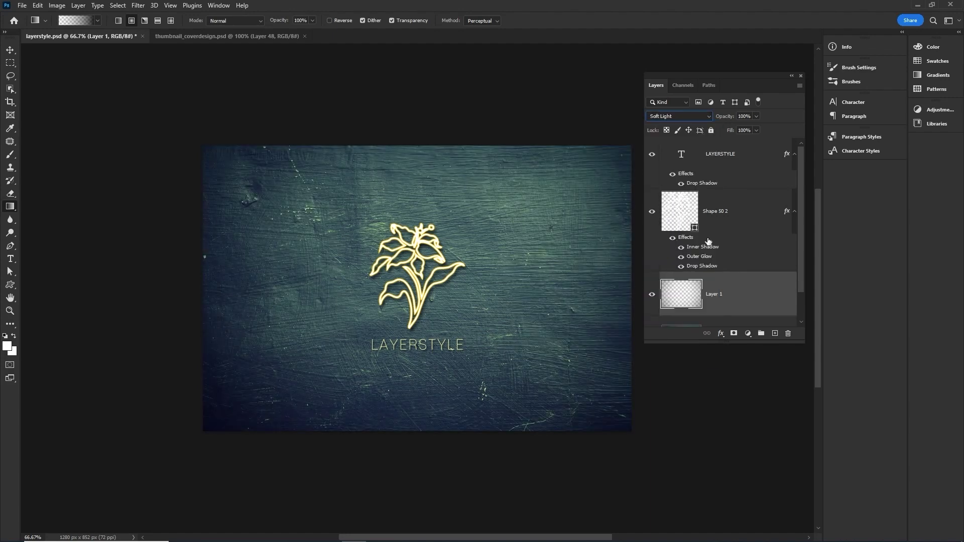